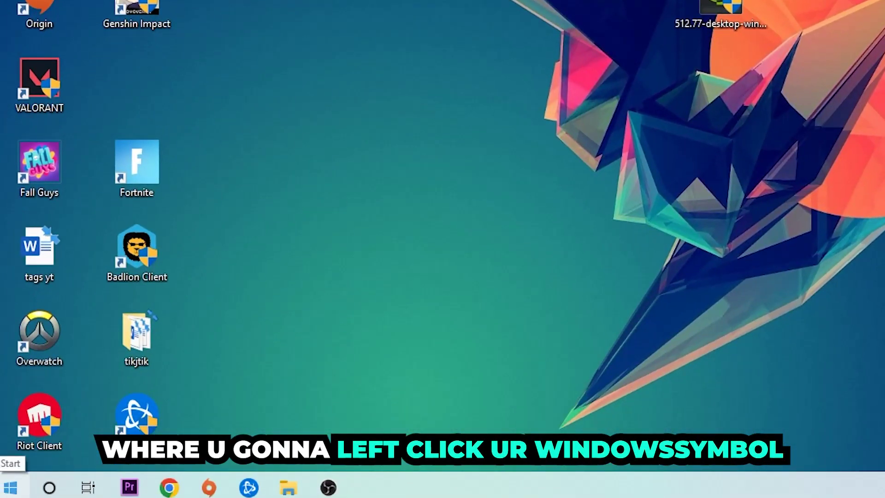
Launch Windows Defender Firewall from the Start menu search for 'wind'
{"action": "left_click", "coordinate": [11, 488]}
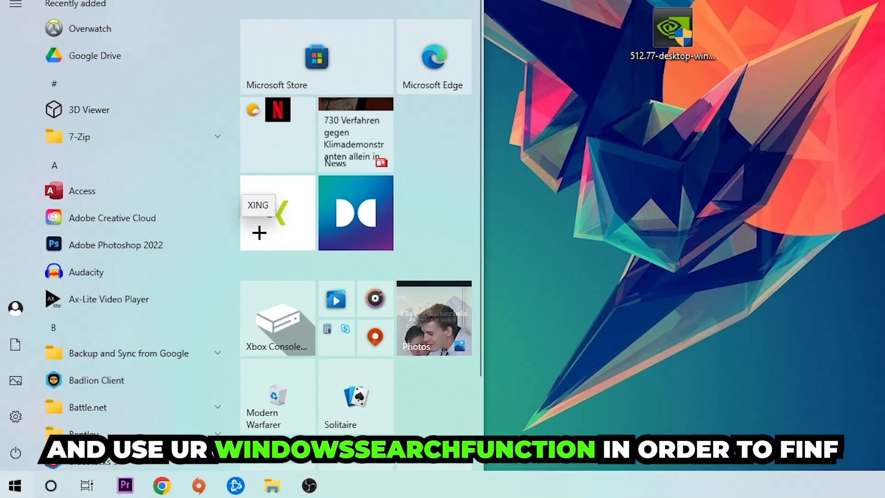
{"action": "type", "text": "wind"}
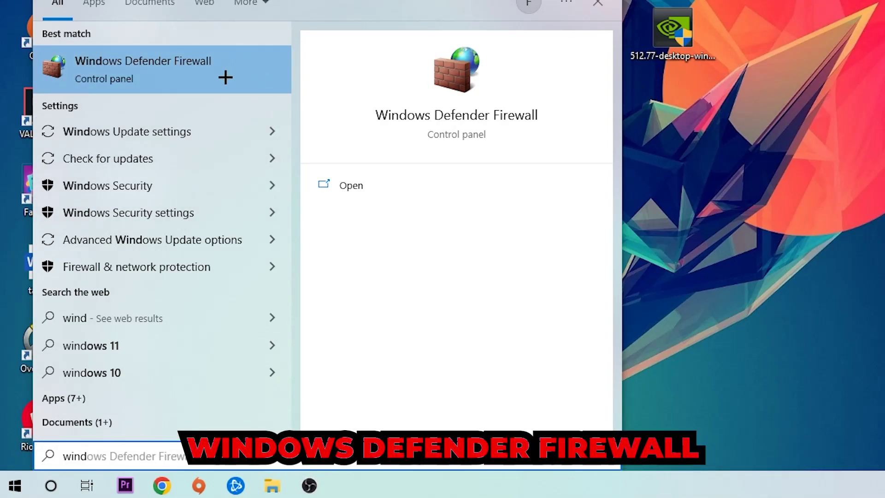
{"action": "left_click", "coordinate": [223, 87]}
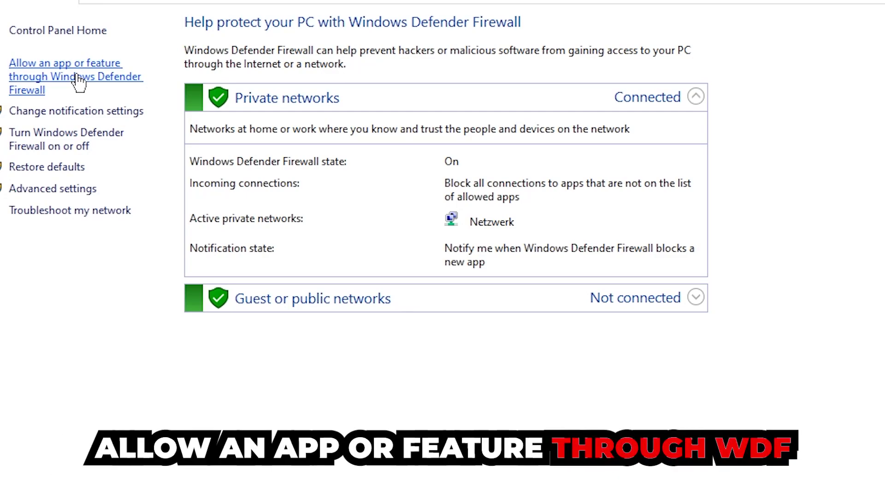
Unlock the allowed apps list via Change settings and begin adding another app
{"action": "left_click", "coordinate": [78, 81]}
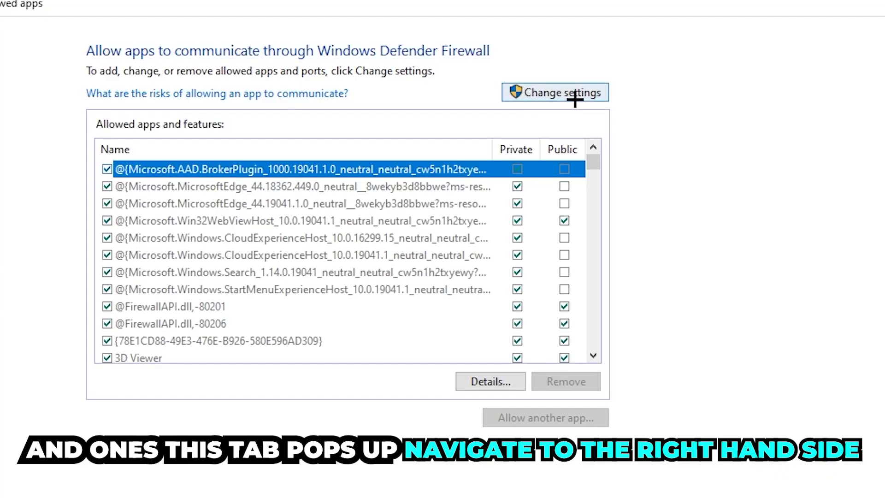
{"action": "left_click", "coordinate": [560, 66]}
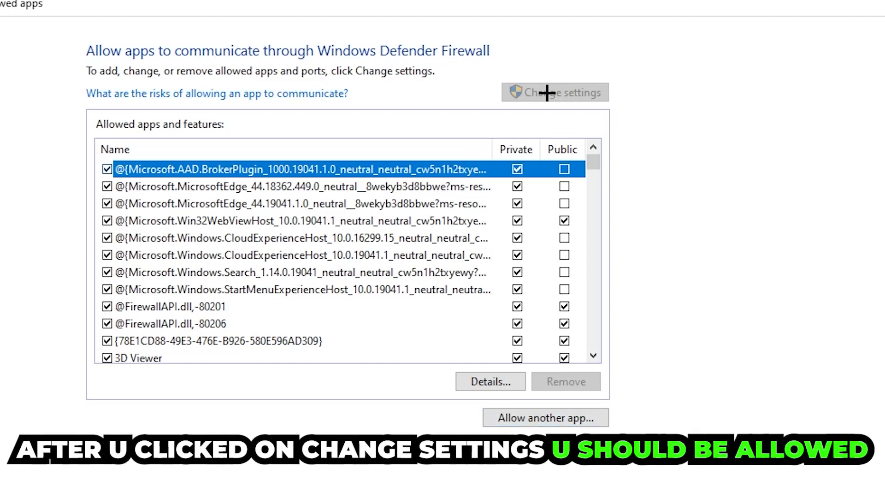
{"action": "left_click", "coordinate": [545, 418]}
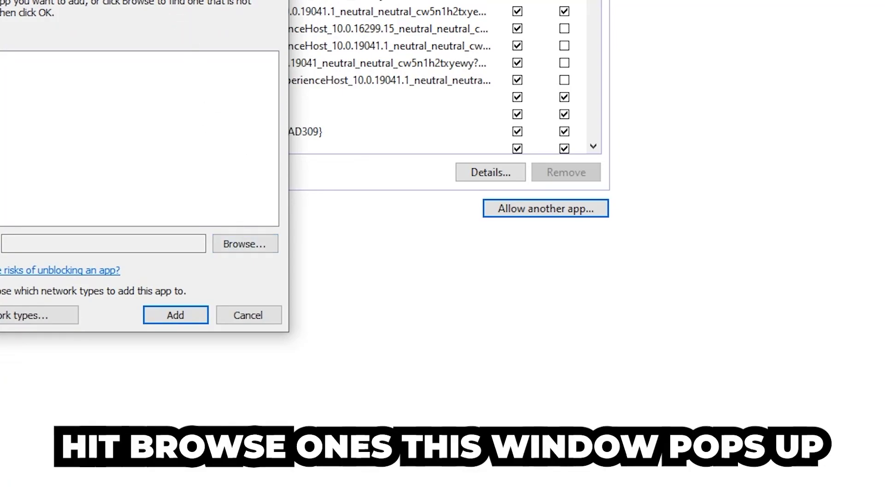
Browse for the game's executable, then cancel out of the file picker and Add an app dialog
{"action": "left_click", "coordinate": [244, 243]}
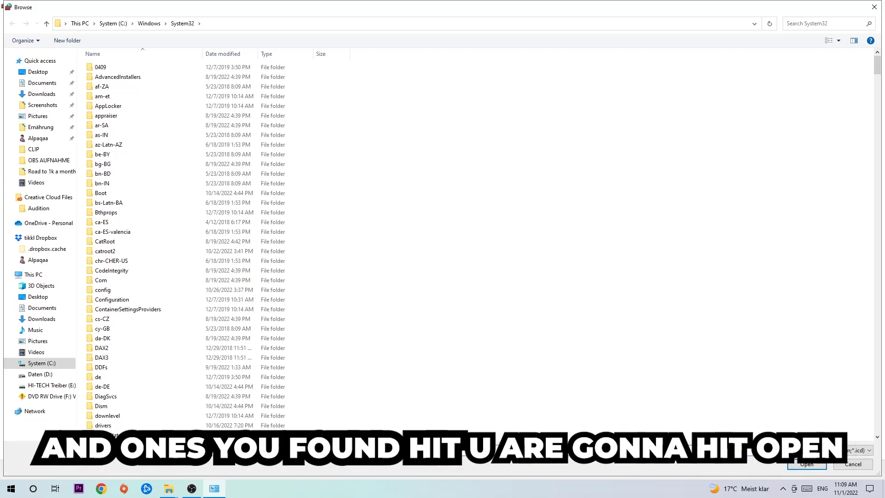
{"action": "left_click", "coordinate": [874, 7]}
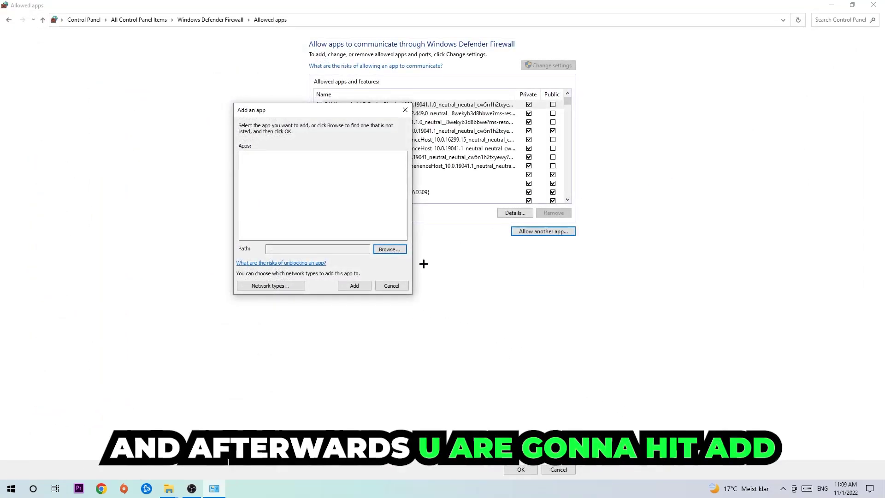
{"action": "left_click", "coordinate": [405, 110]}
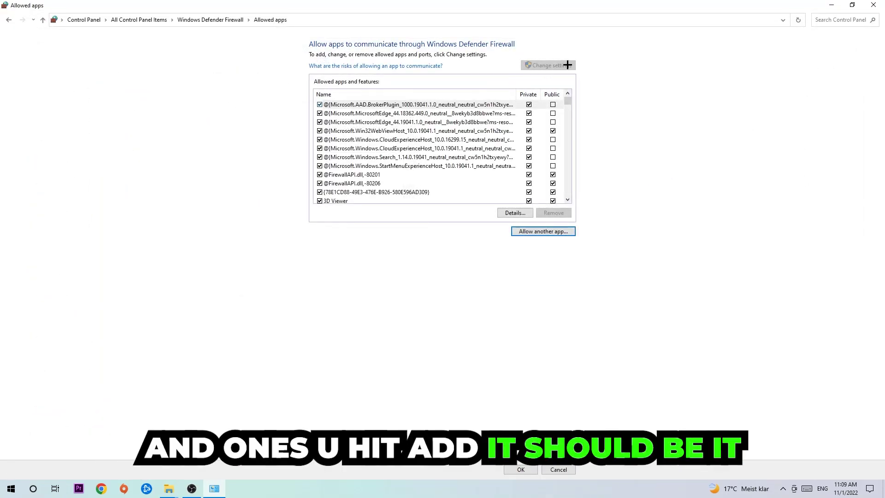